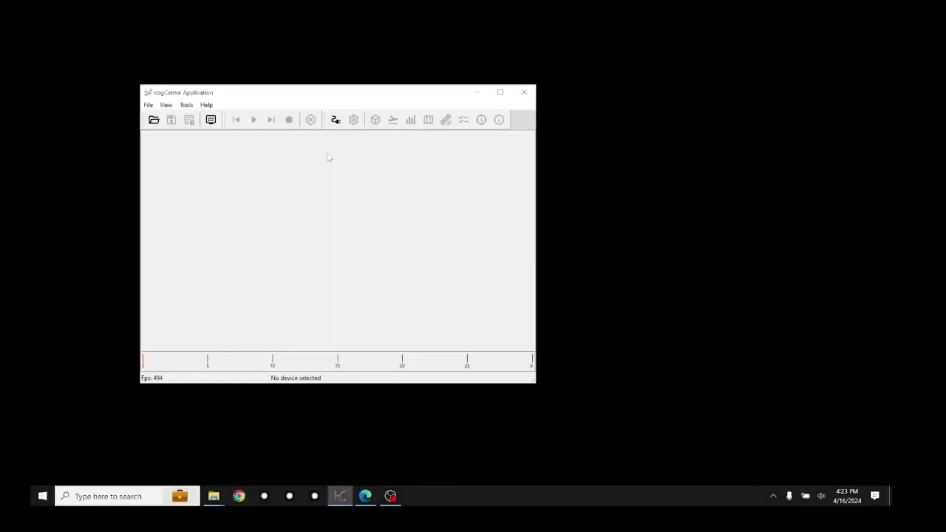
- Refresh the device list and connect to the ELLIPSE-N-G4A3-B1 unit on COM4
{"action": "left_click", "coordinate": [336, 121]}
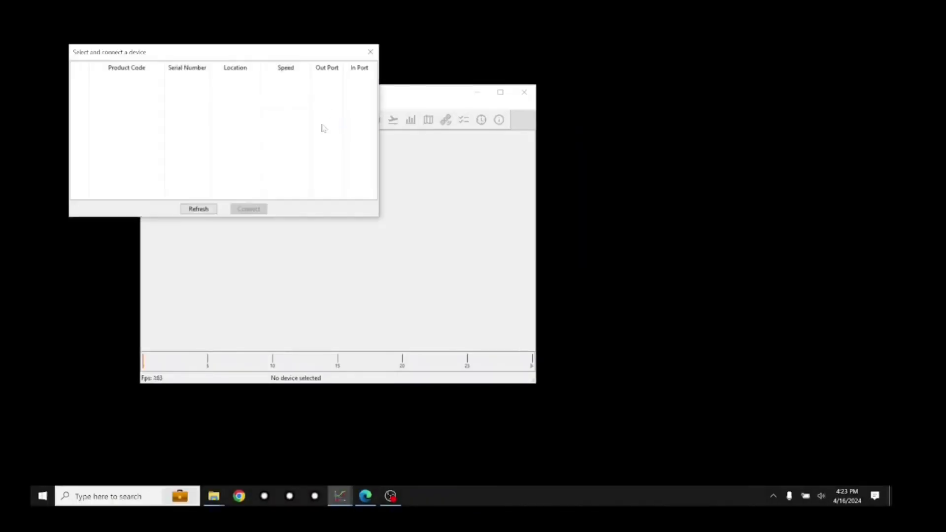
{"action": "left_click", "coordinate": [193, 211]}
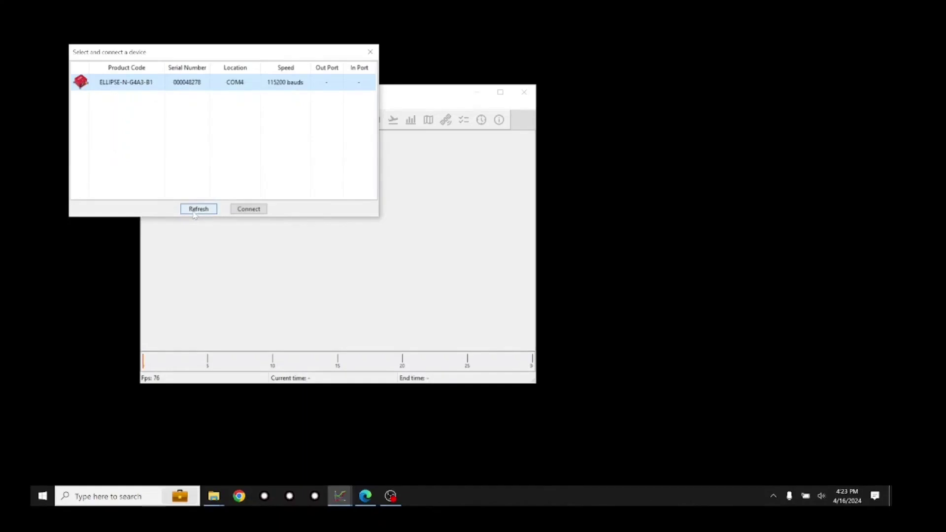
{"action": "left_click", "coordinate": [249, 209]}
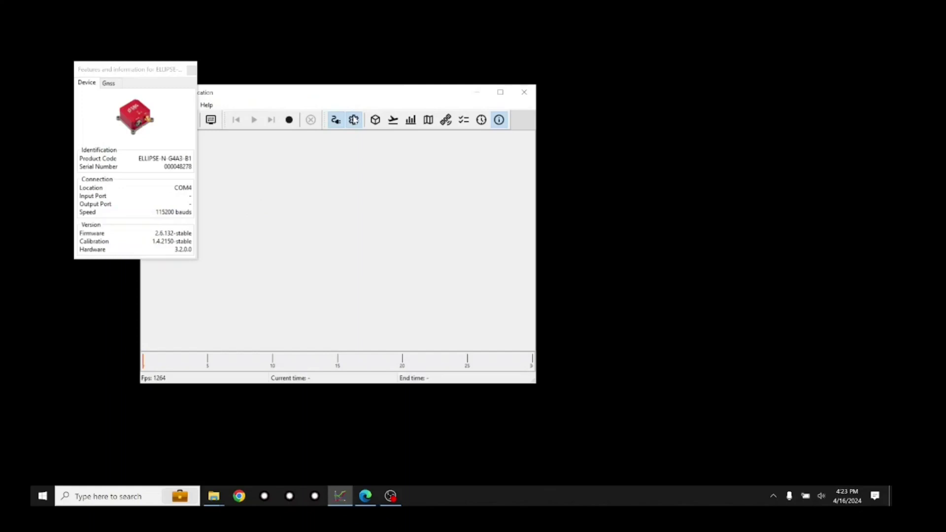
- Choose Rotary Wing UAV as the motion profile and show the Alignment & Lever Arms page
{"action": "left_click", "coordinate": [354, 120]}
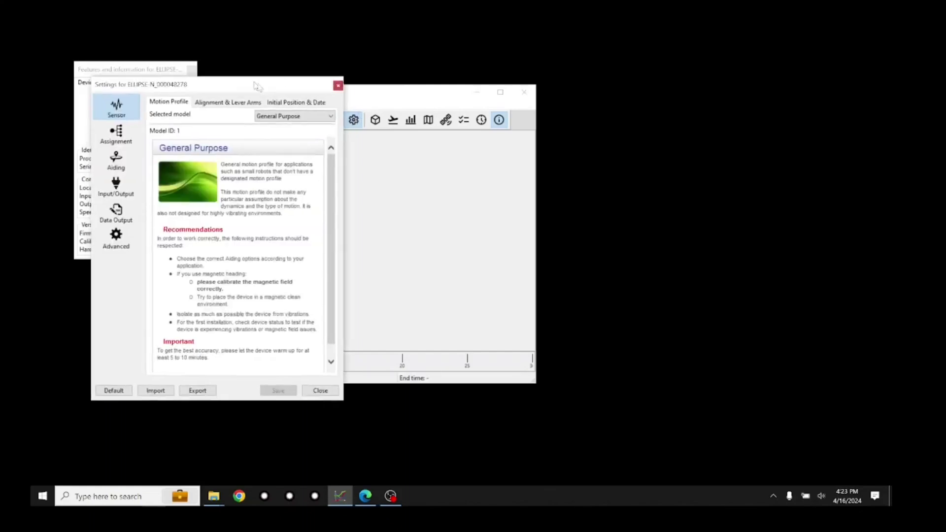
{"action": "left_click_drag", "start_coordinate": [256, 86], "coordinate": [358, 72]}
{"action": "left_click", "coordinate": [390, 103]}
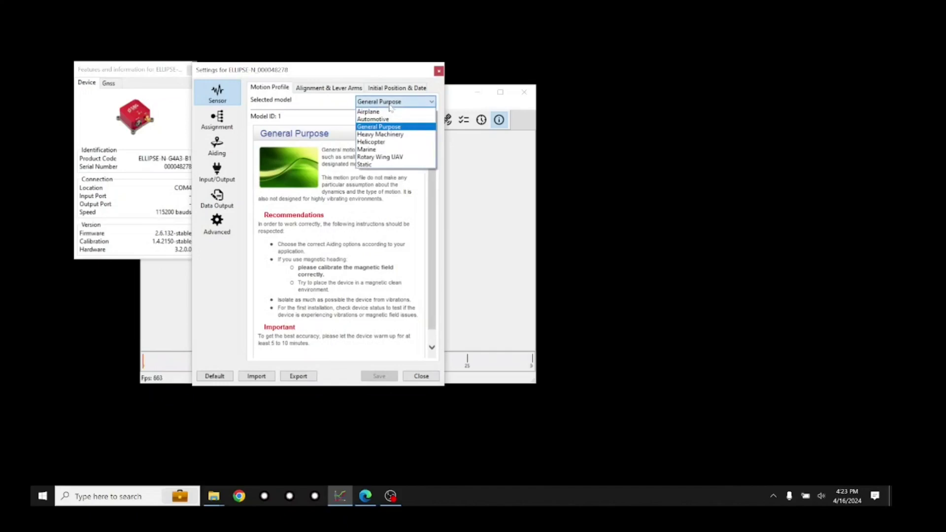
{"action": "left_click", "coordinate": [389, 157]}
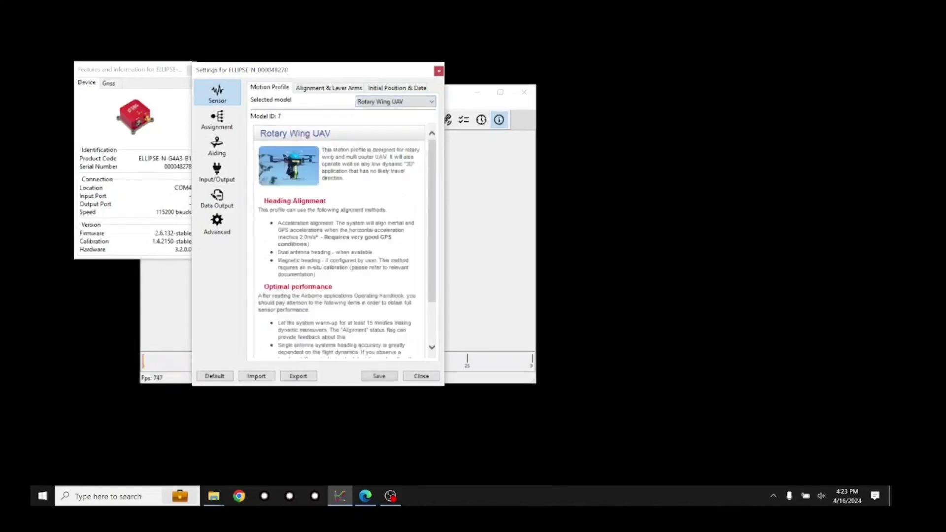
{"action": "left_click", "coordinate": [324, 90]}
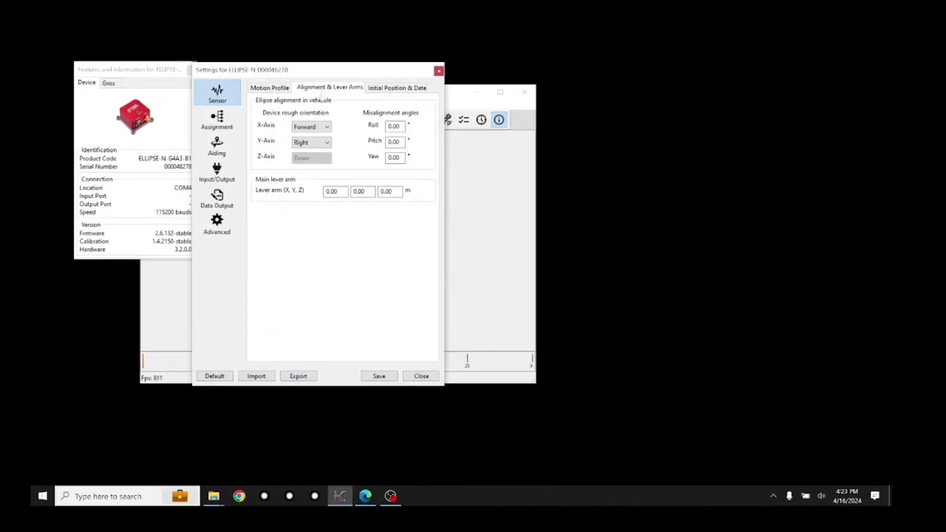
- Orient the Ellipse with X-axis Up and Y-axis Backward
{"action": "left_click", "coordinate": [318, 143]}
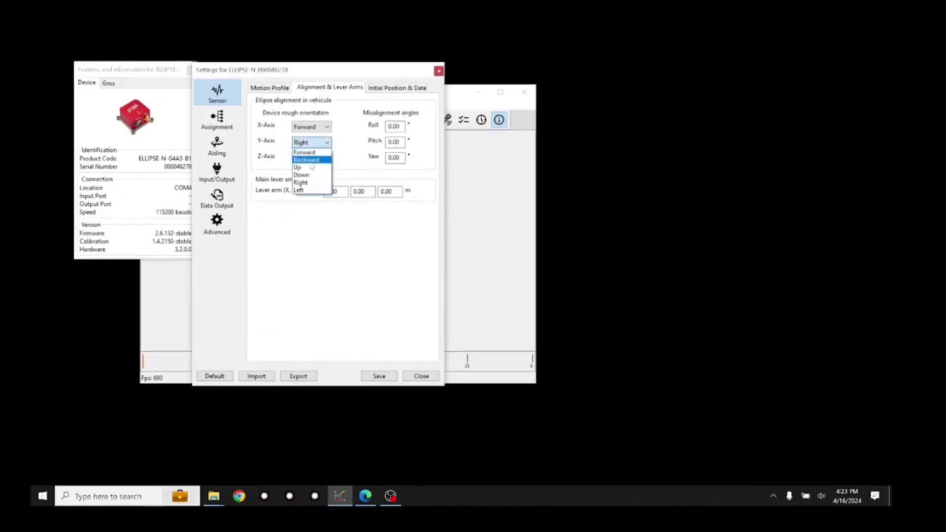
{"action": "left_click", "coordinate": [311, 160]}
{"action": "left_click", "coordinate": [316, 127]}
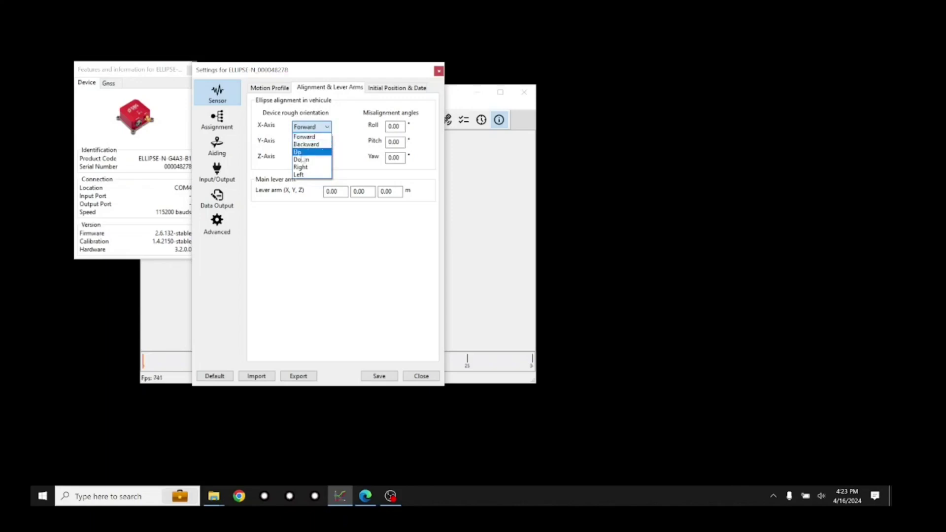
{"action": "left_click", "coordinate": [303, 151]}
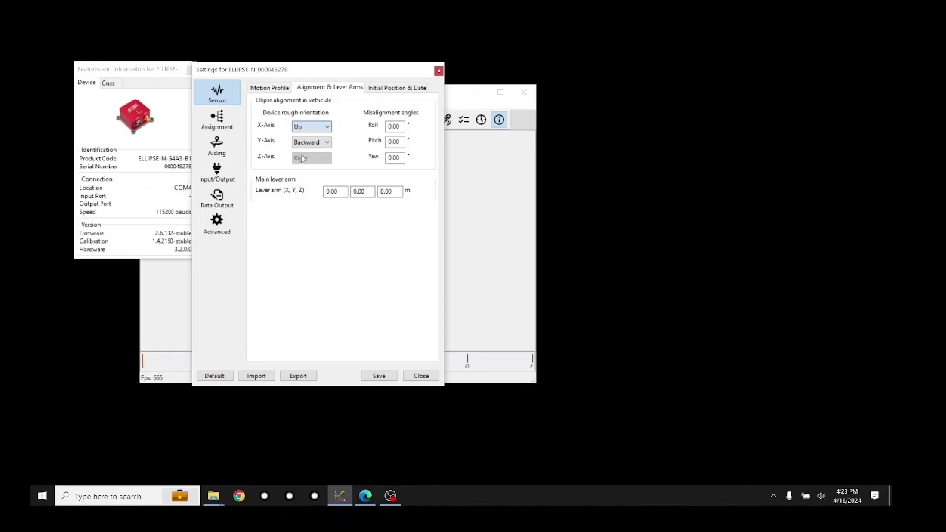
- Set the main lever arm Y to 0.04 and Z to .21 m
{"action": "left_click", "coordinate": [336, 192]}
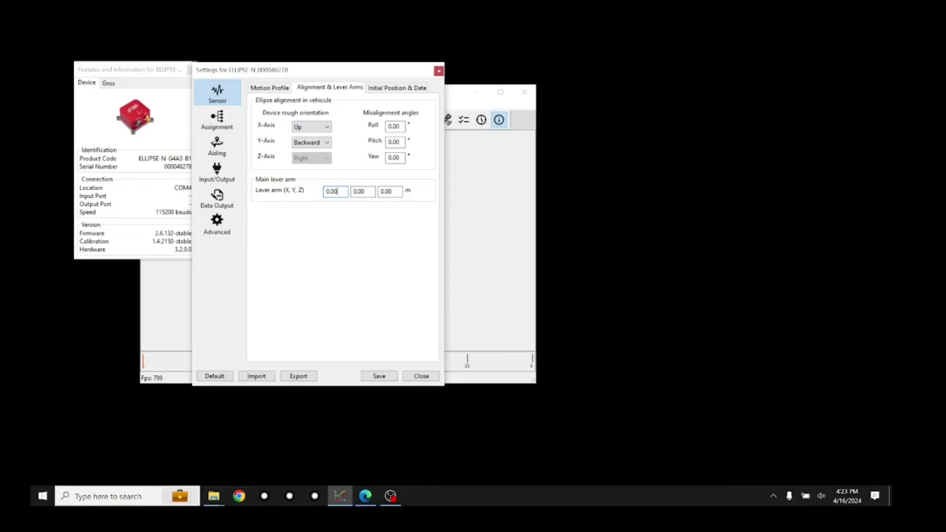
{"action": "key", "text": "BackSpace"}
{"action": "type", "text": "4"}
{"action": "key", "text": "ctrl+a"}
{"action": "type", "text": ".21"}
- Under Aiding, enter the Gnss 1 primary lever arm as X 0.110, Y 0.045, Z -0.31 m
{"action": "left_click", "coordinate": [217, 148]}
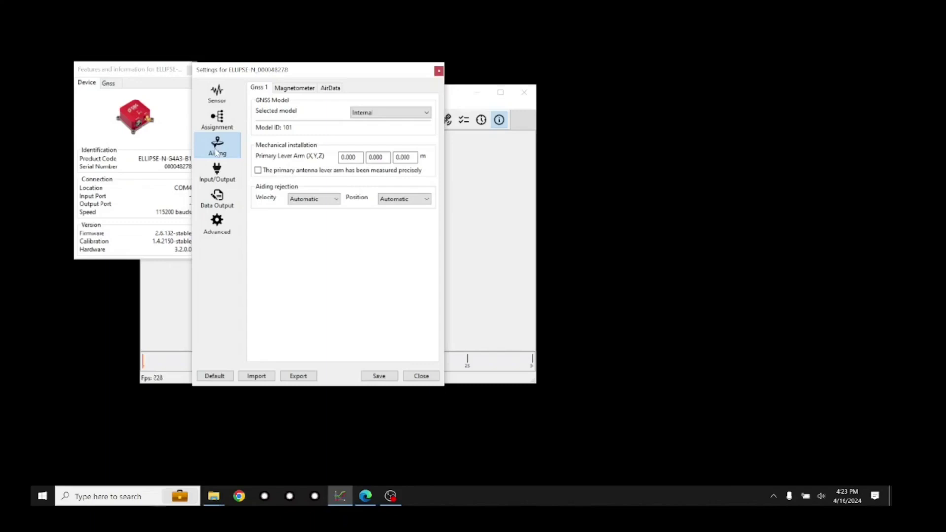
{"action": "left_click", "coordinate": [353, 157]}
{"action": "key", "text": "BackSpace"}
{"action": "key", "text": "BackSpace"}
{"action": "key", "text": "BackSpace"}
{"action": "type", "text": "110"}
{"action": "key", "text": "Tab"}
{"action": "key", "text": "BackSpace"}
{"action": "key", "text": "BackSpace"}
{"action": "type", "text": "45"}
{"action": "key", "text": "Tab"}
{"action": "type", "text": "-"}
{"action": "type", "text": ".31"}
- Save the configuration to the Ellipse and let the device reset to apply it
{"action": "left_click", "coordinate": [386, 378]}
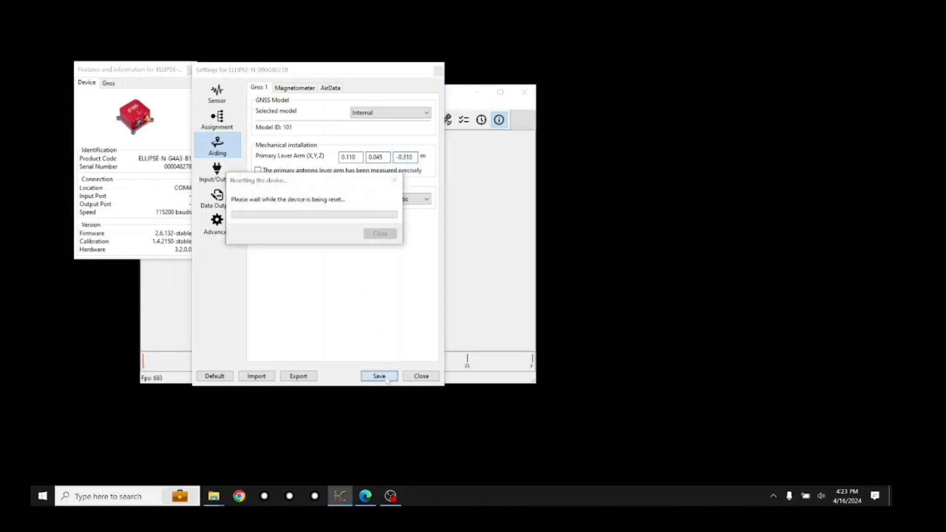